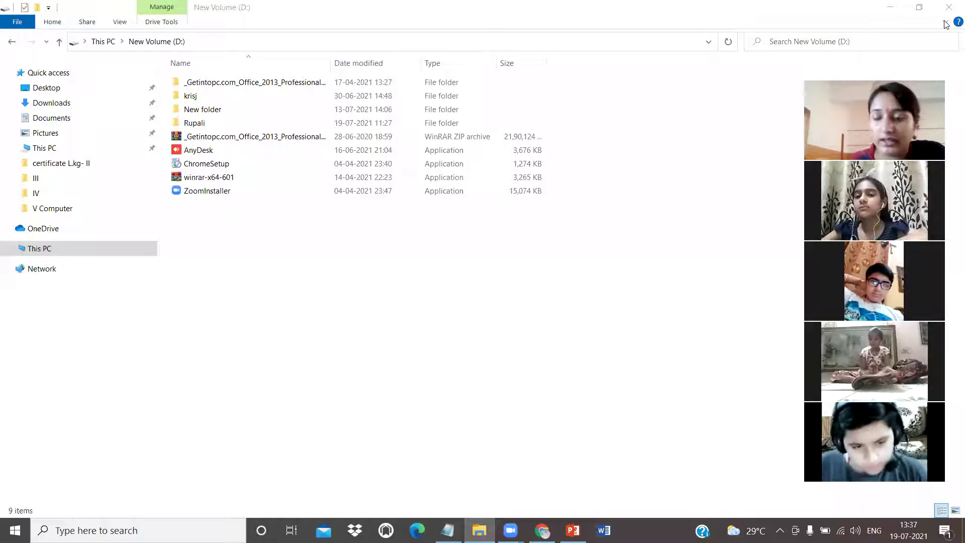
Create a new folder named "class v" in New Volume (D:).
left_click(946, 24)
left_click(946, 25)
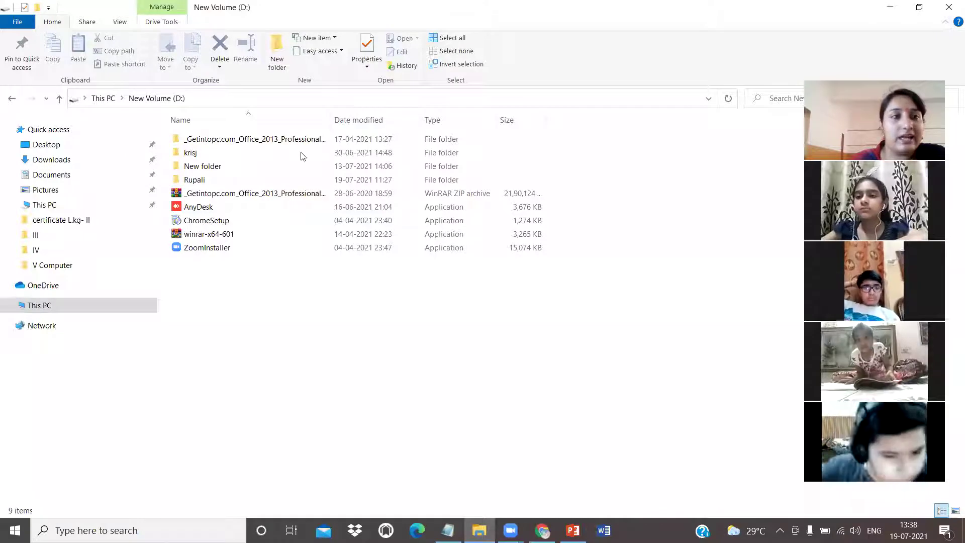
left_click(298, 81)
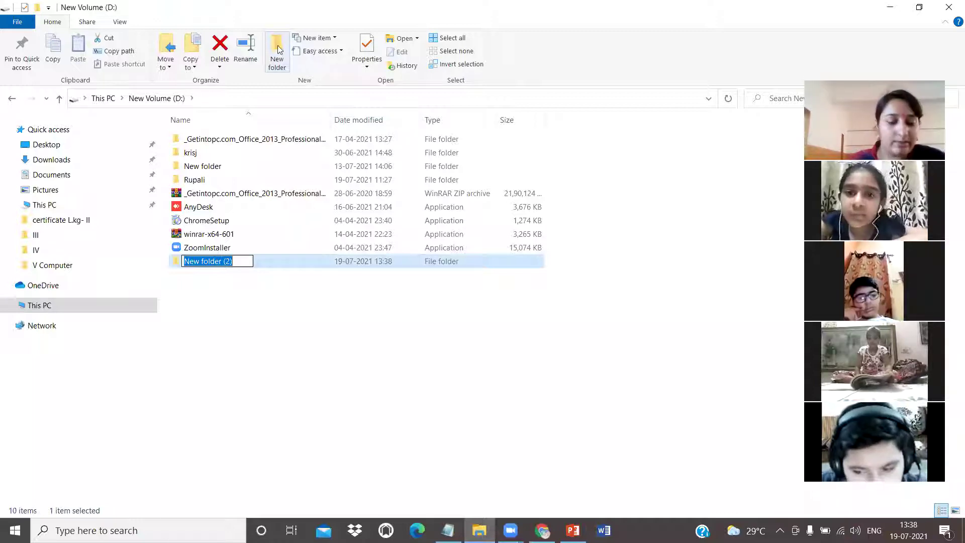
type("class v")
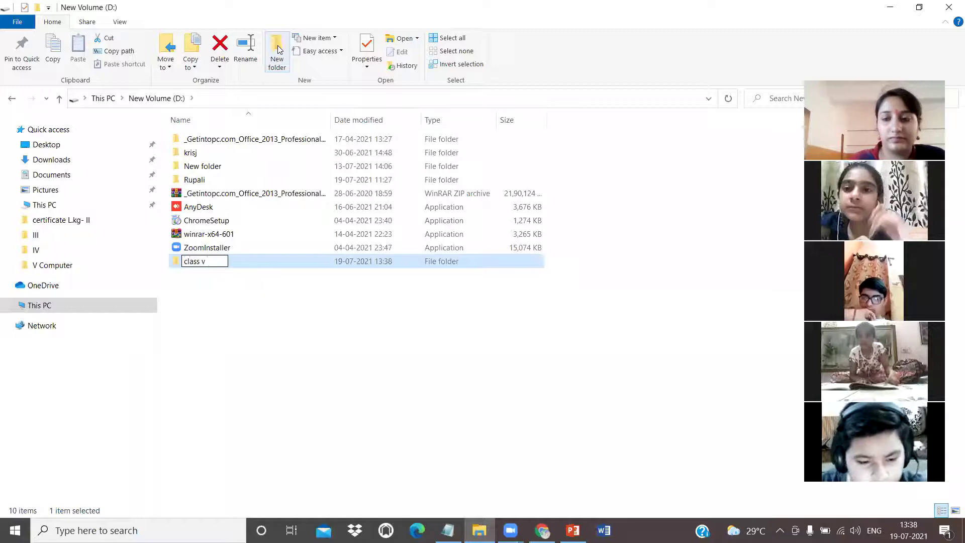
key("Return")
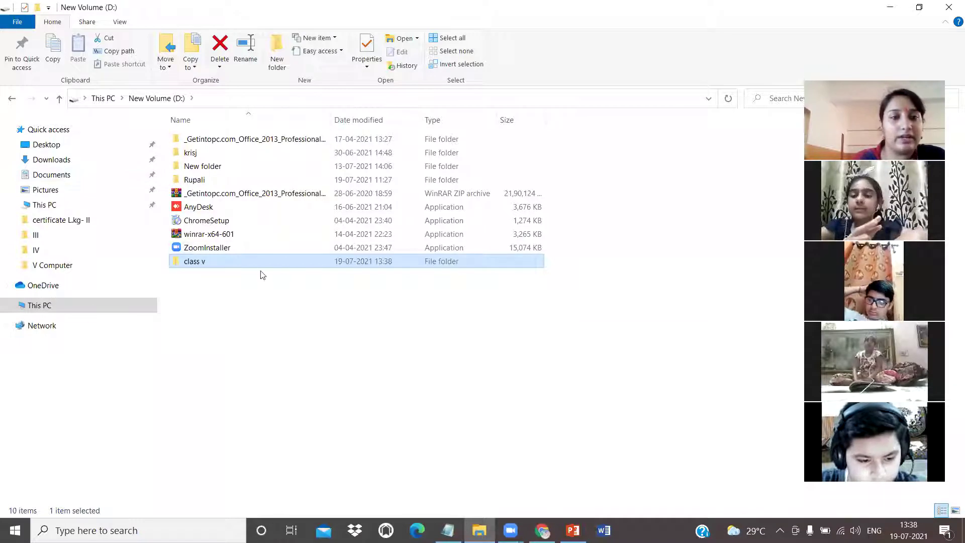
left_click(267, 357)
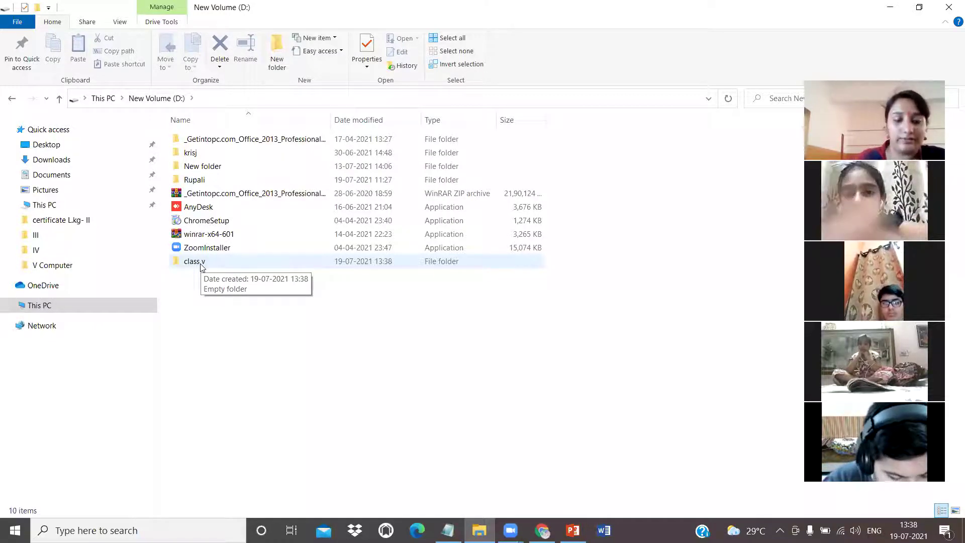
left_click(201, 267)
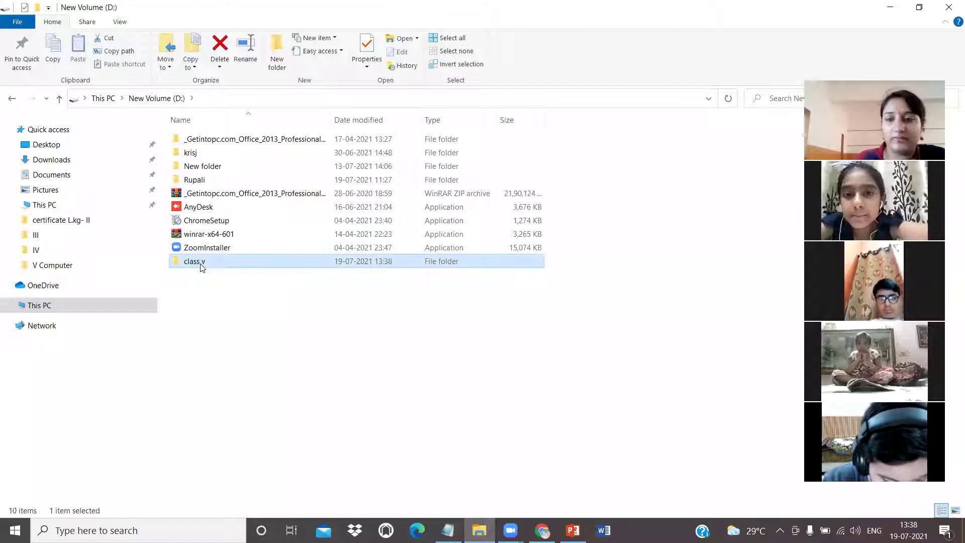
left_click(270, 352)
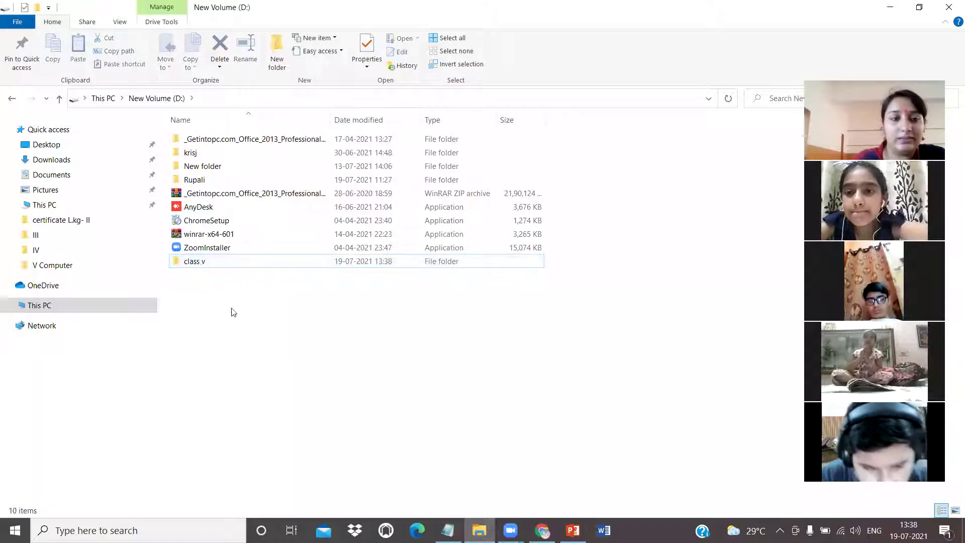
right_click(200, 264)
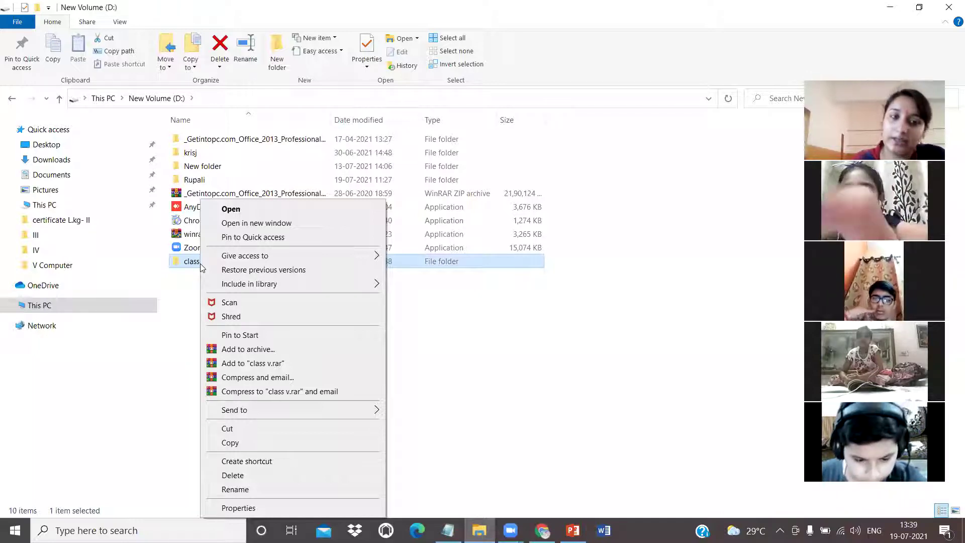
left_click(536, 421)
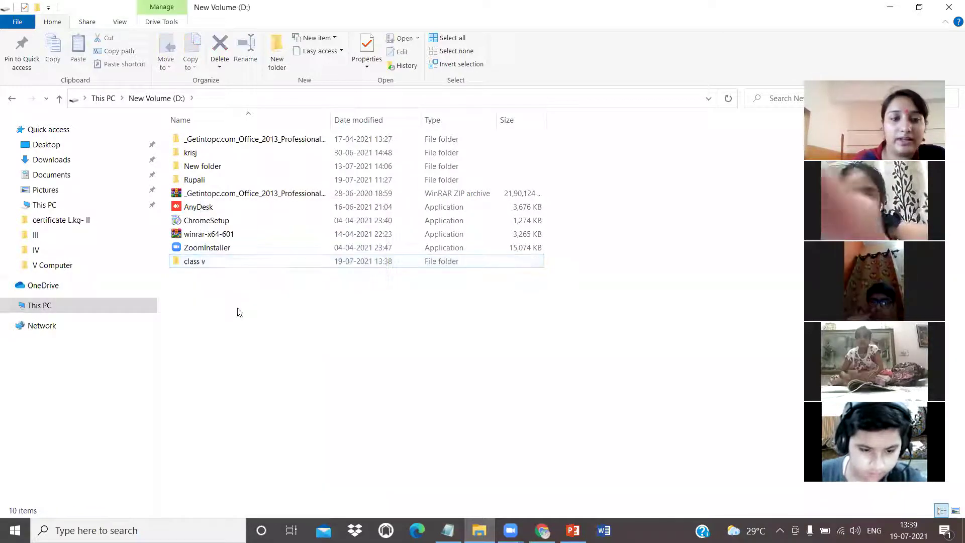
Rename the "class v" folder as "Class V red + Blue".
left_click(206, 258)
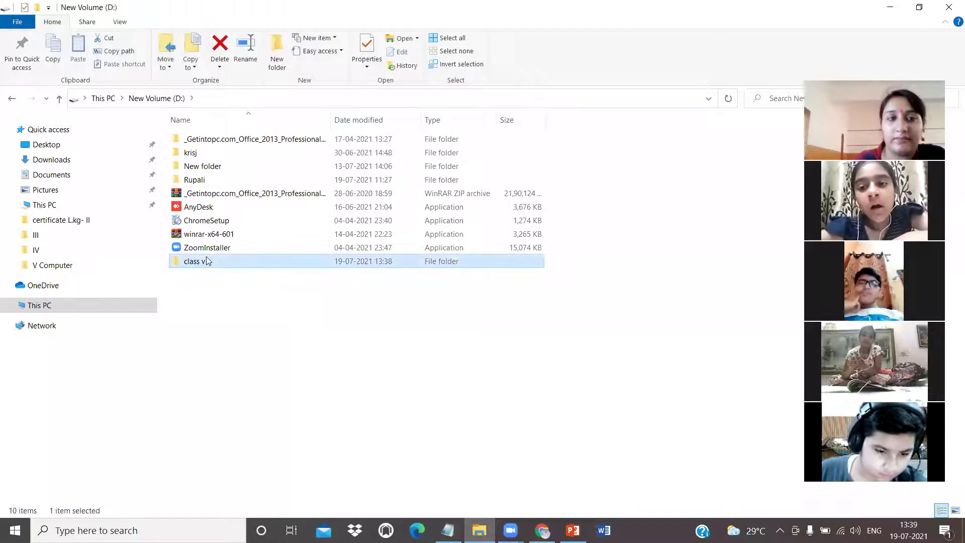
left_click(242, 60)
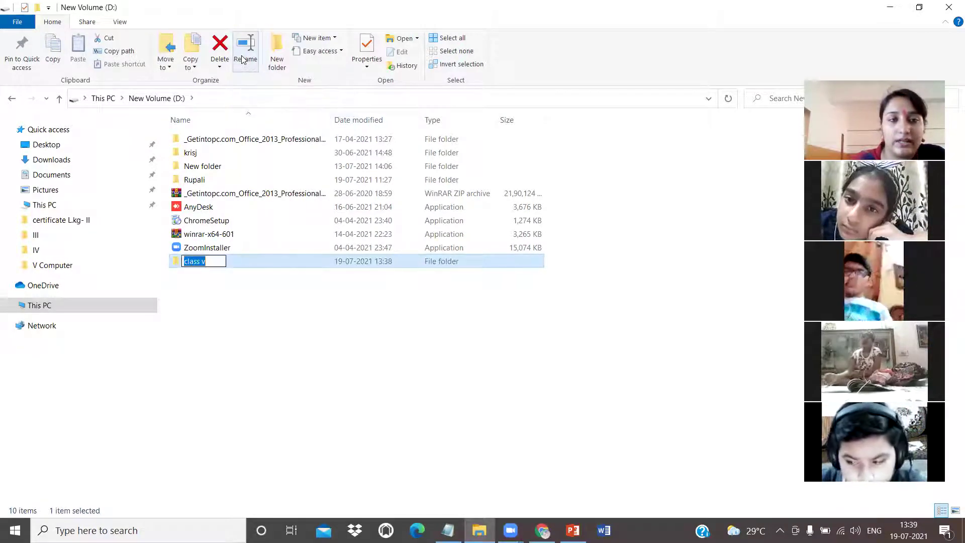
type("Cl")
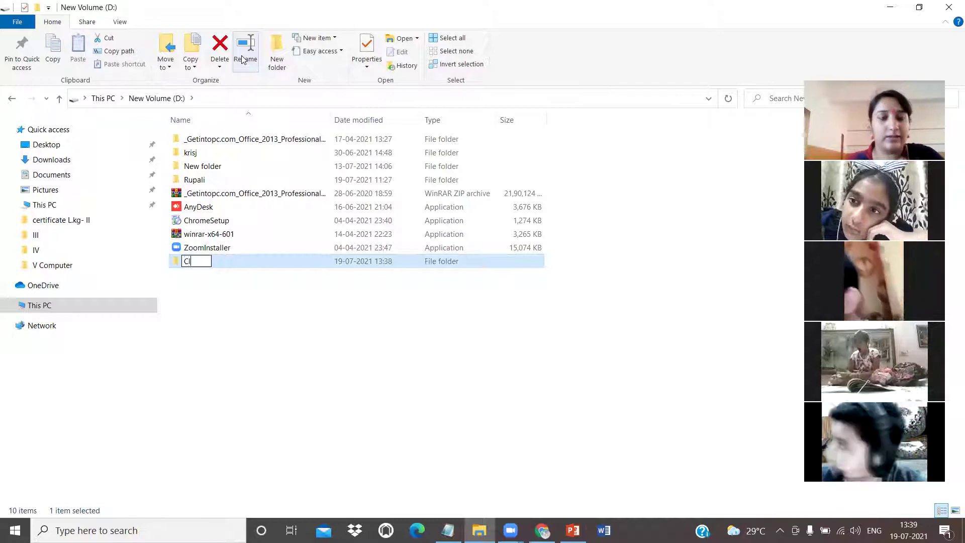
type("ass V r")
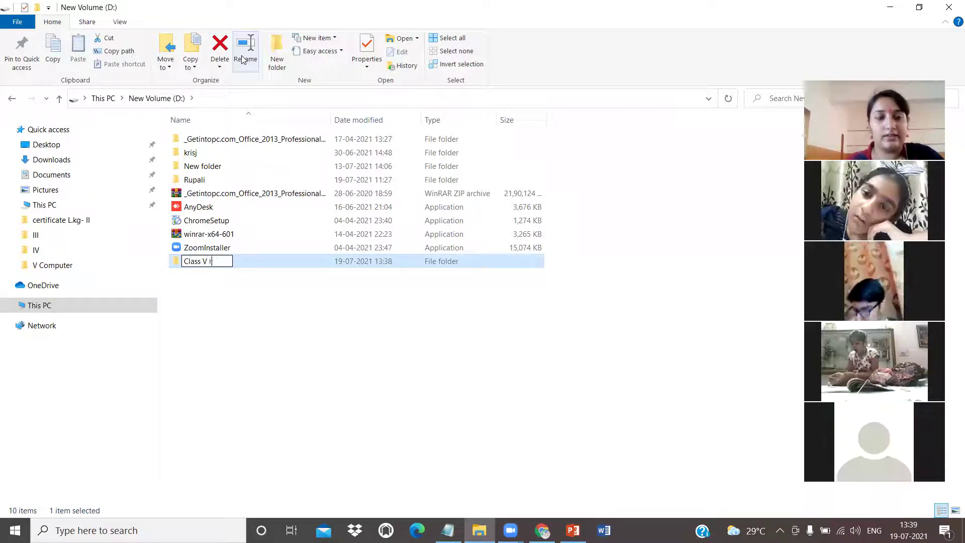
type("ed + Blue")
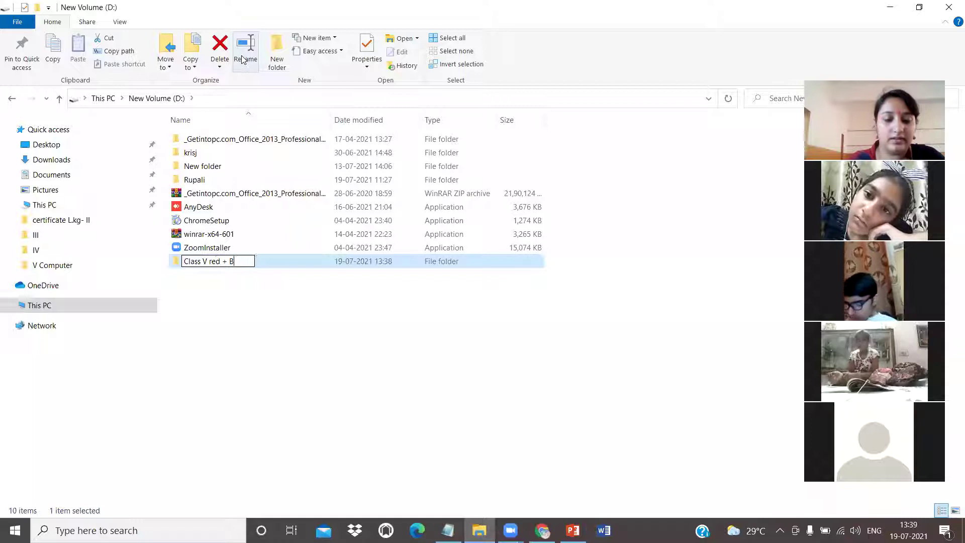
key("Return")
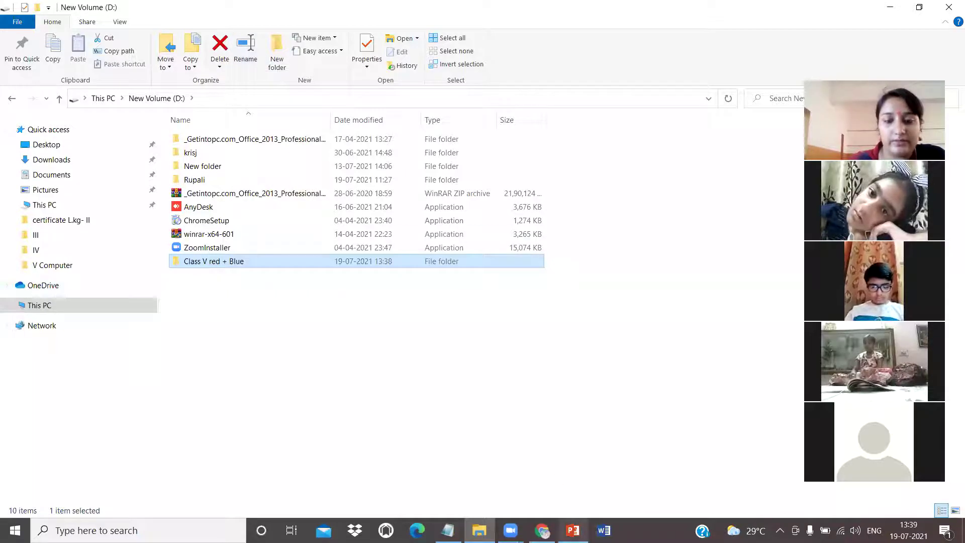
Switch to the PowerPoint slide show to review the Rename tip slide, and return to the D: drive window.
left_click(573, 531)
left_click(503, 426)
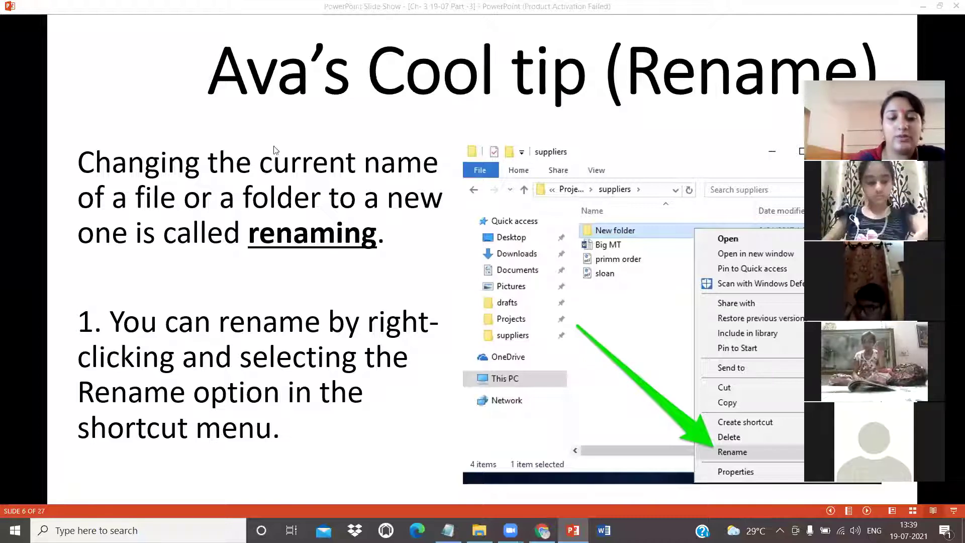
key("alt+Tab")
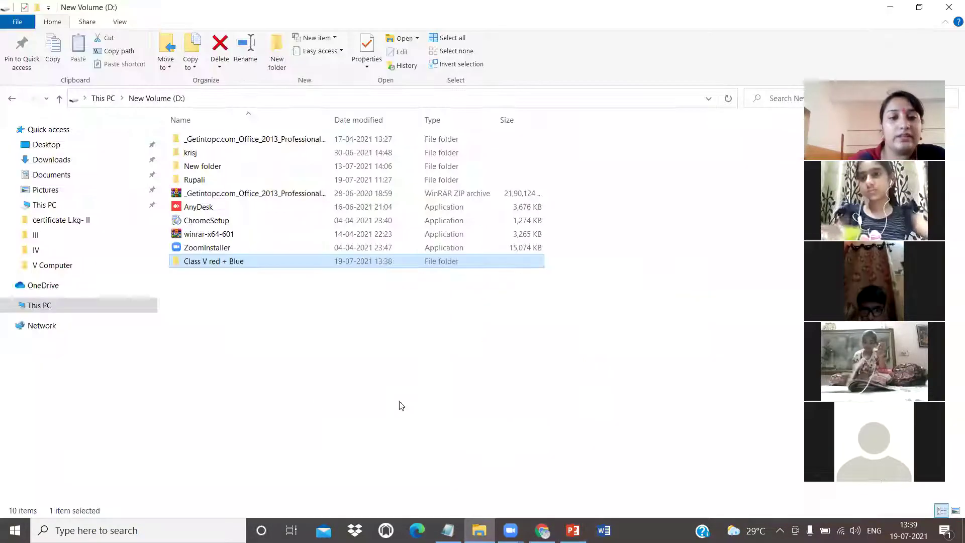
left_click(312, 403)
left_click(203, 262)
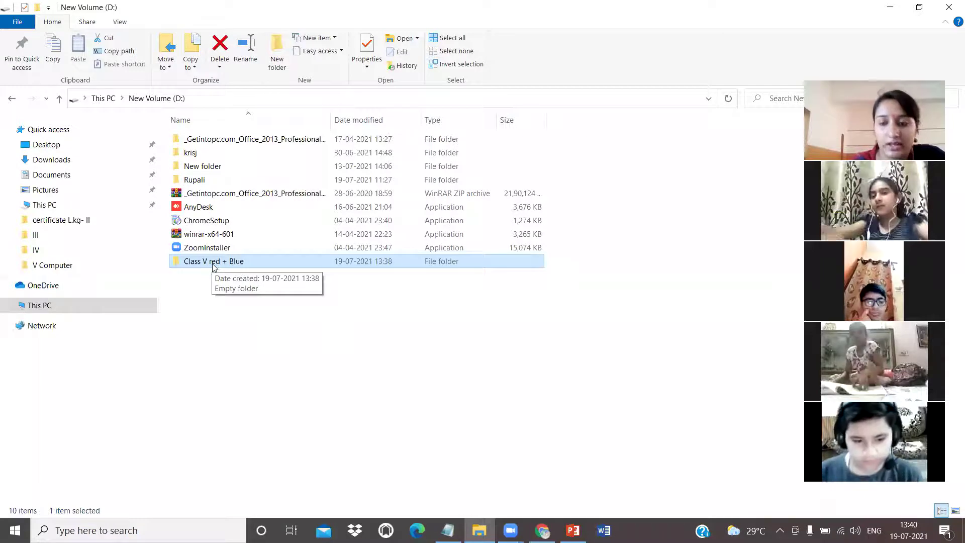
left_click(213, 263)
right_click(213, 263)
left_click(294, 330)
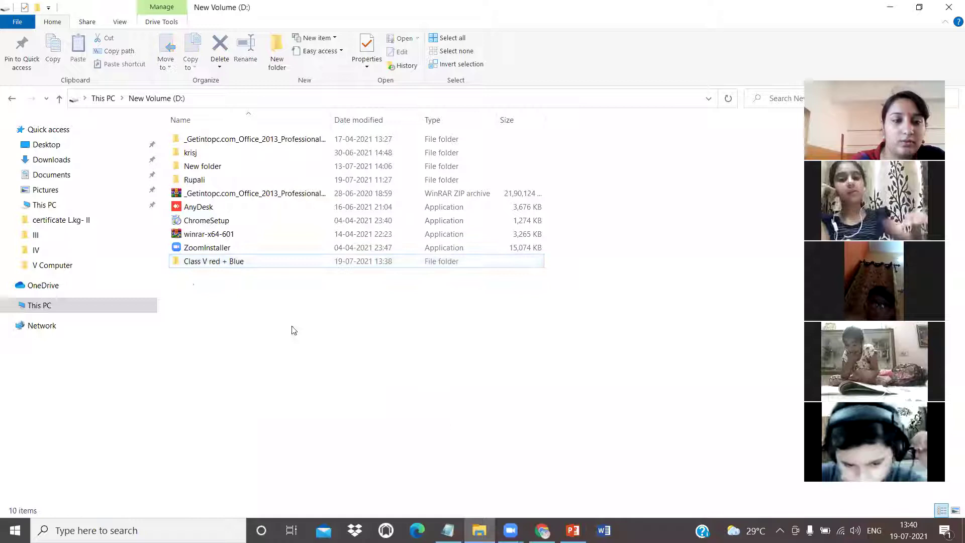
Capitalise "red" in the "Class V red + Blue" folder's name so it reads "Class V Red + Blue".
left_click(195, 261)
right_click(200, 260)
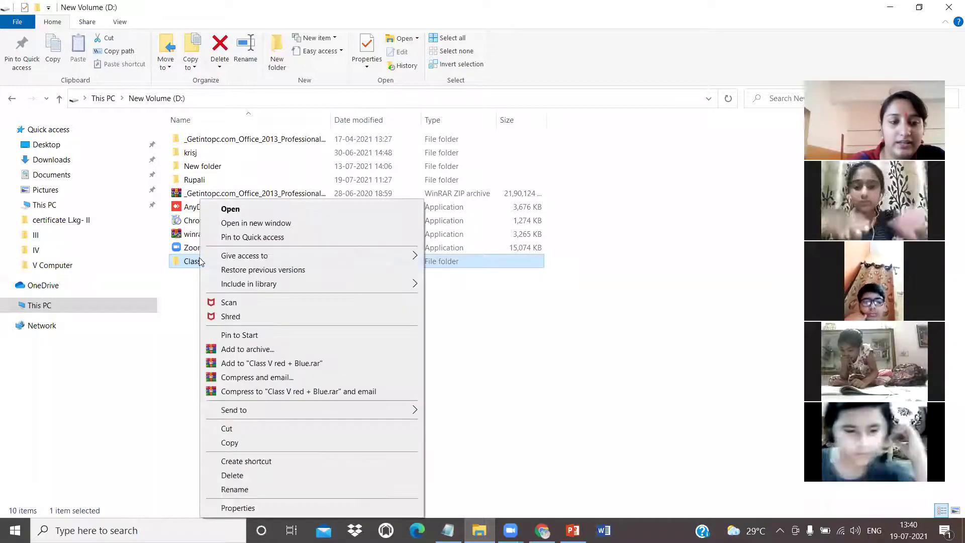
left_click(235, 490)
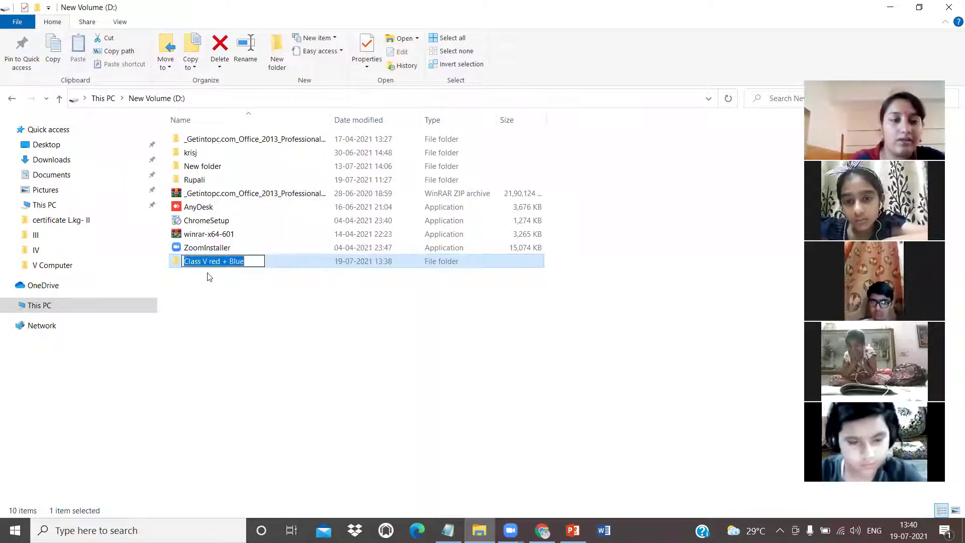
left_click(211, 262)
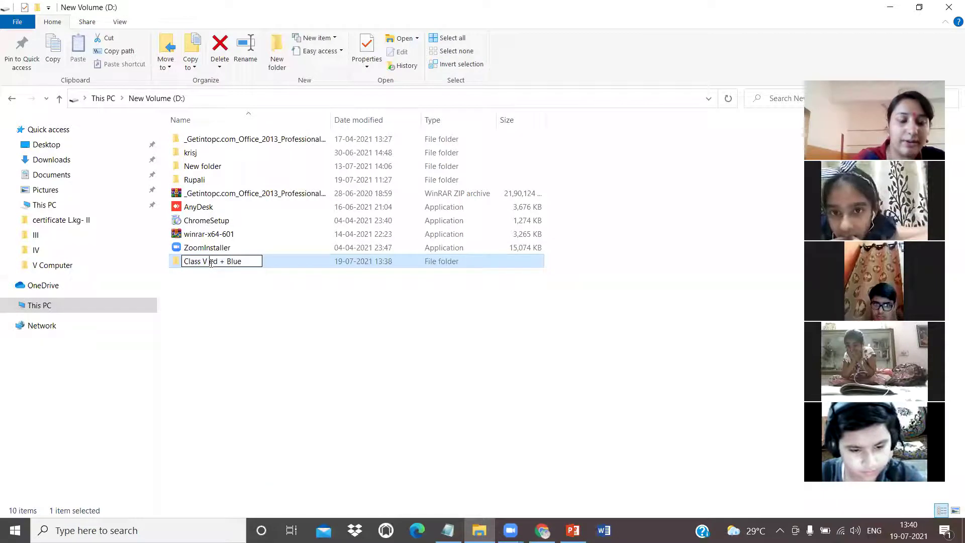
key("BackSpace")
type("R")
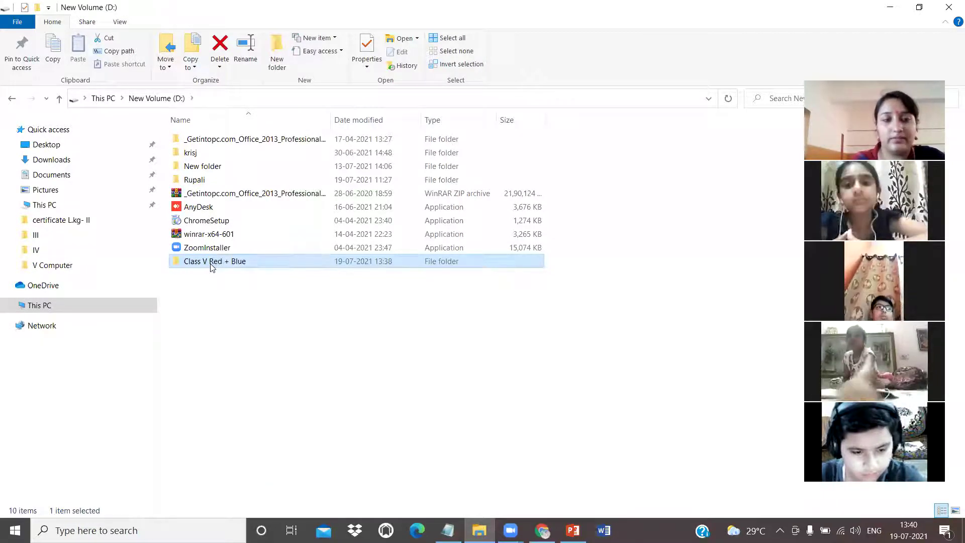
left_click(272, 334)
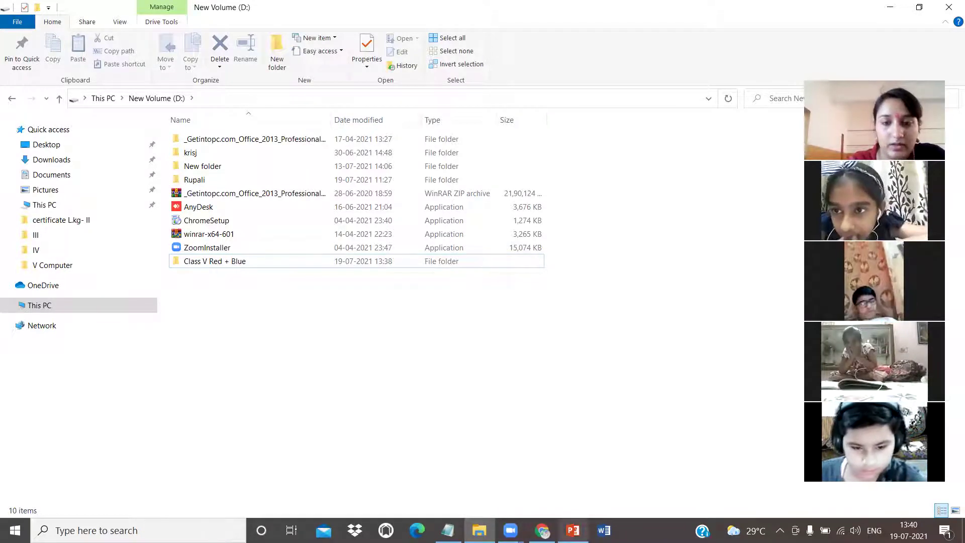
Switch to the PowerPoint slide show and advance to the quiz slide about changing a file or folder name.
left_click(573, 531)
key("Right")
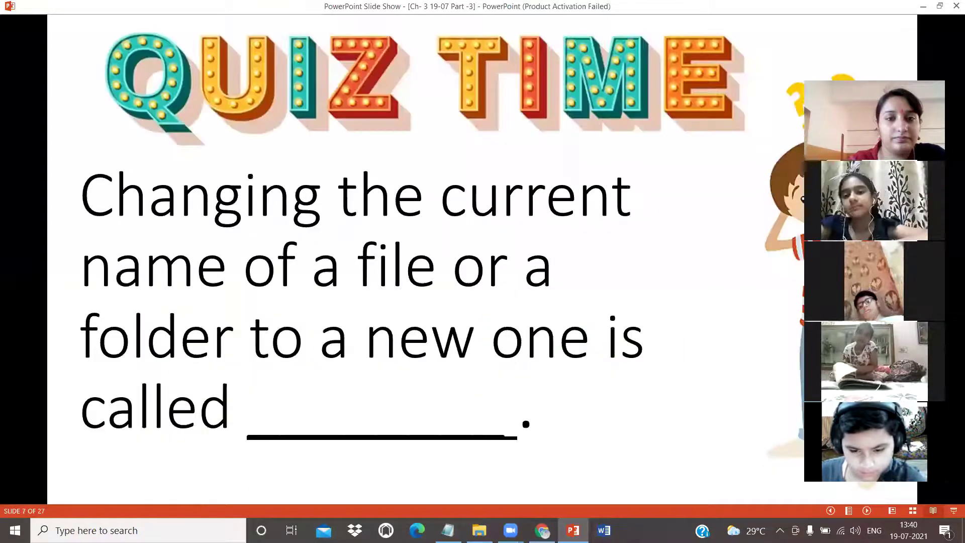
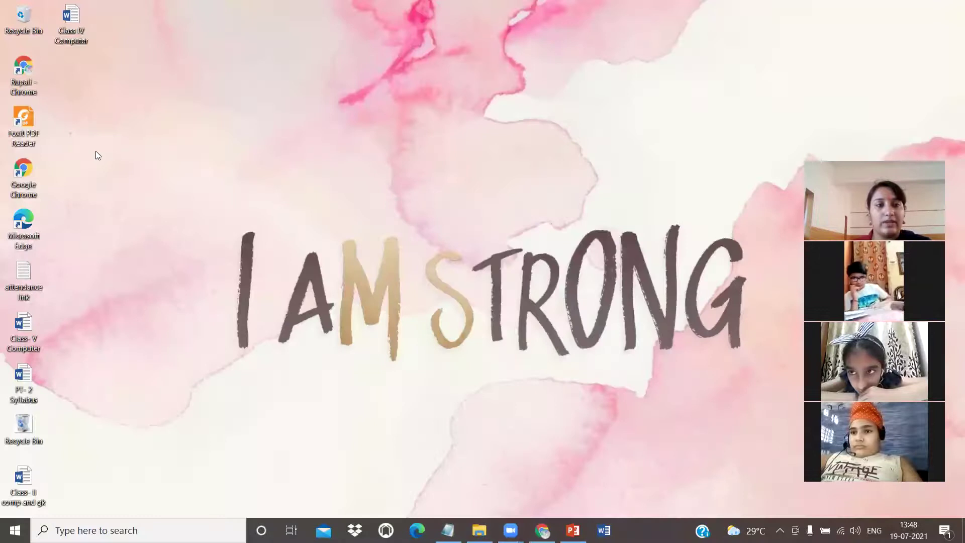
Restore the deleted "Class V Red + Blue" folder from the Recycle Bin and minimize the Recycle Bin window.
double_click(30, 27)
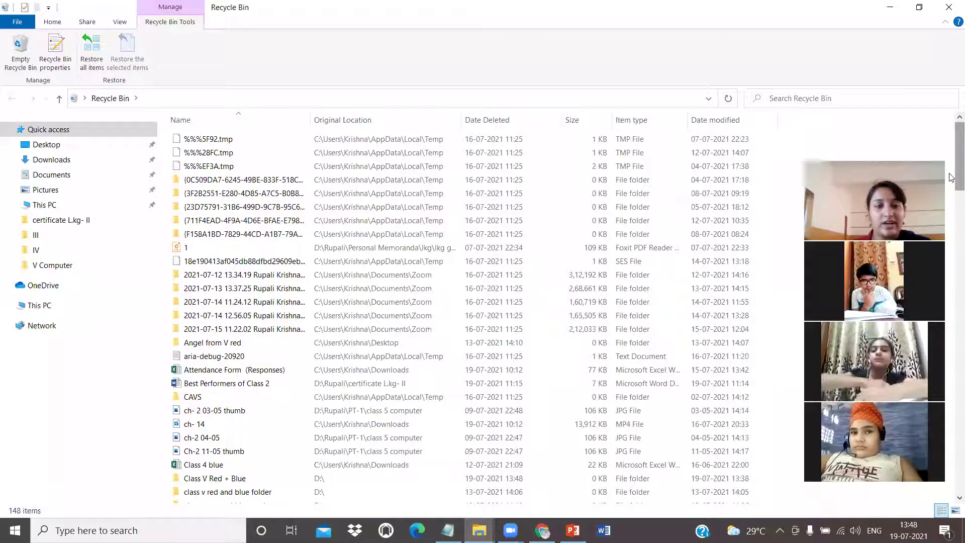
scroll(951, 177, "down", 6)
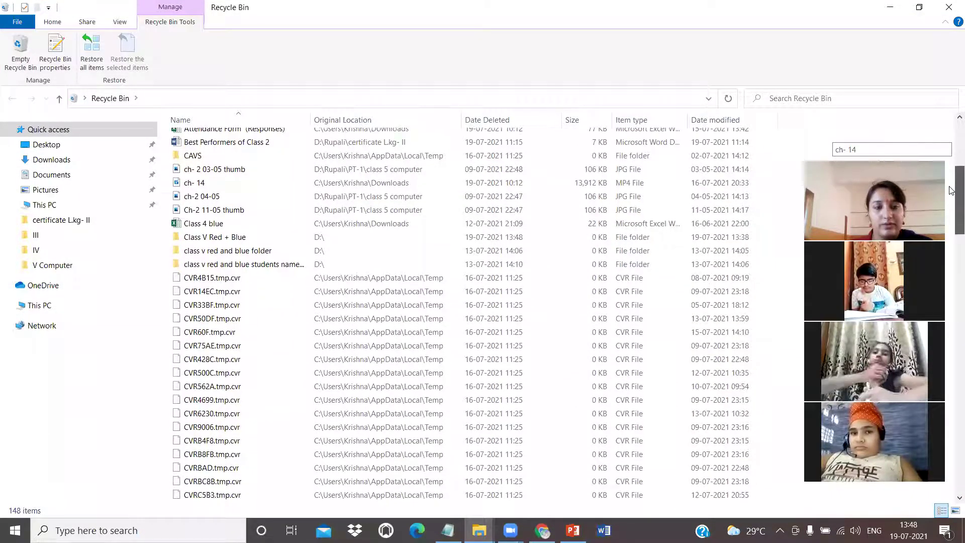
left_click_drag(952, 190, 952, 186)
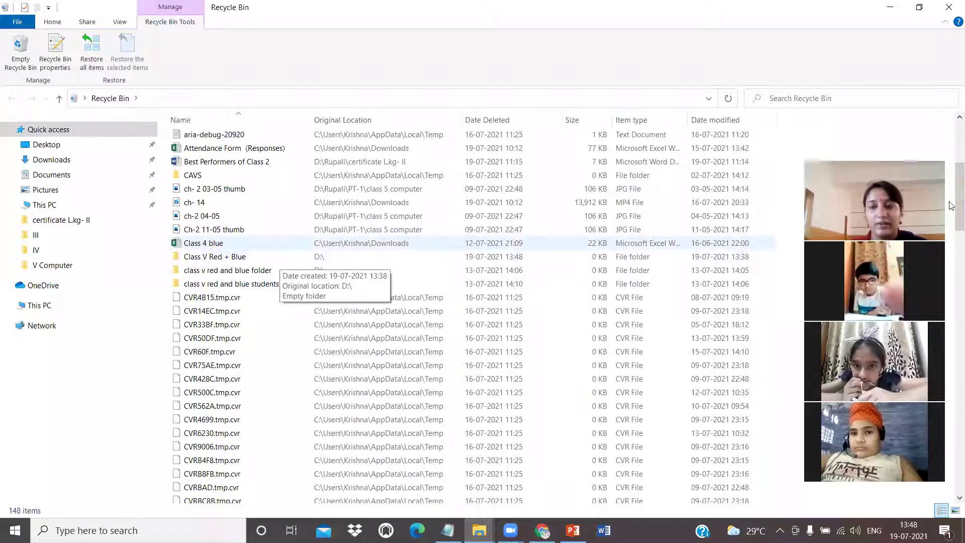
left_click_drag(952, 202, 951, 206)
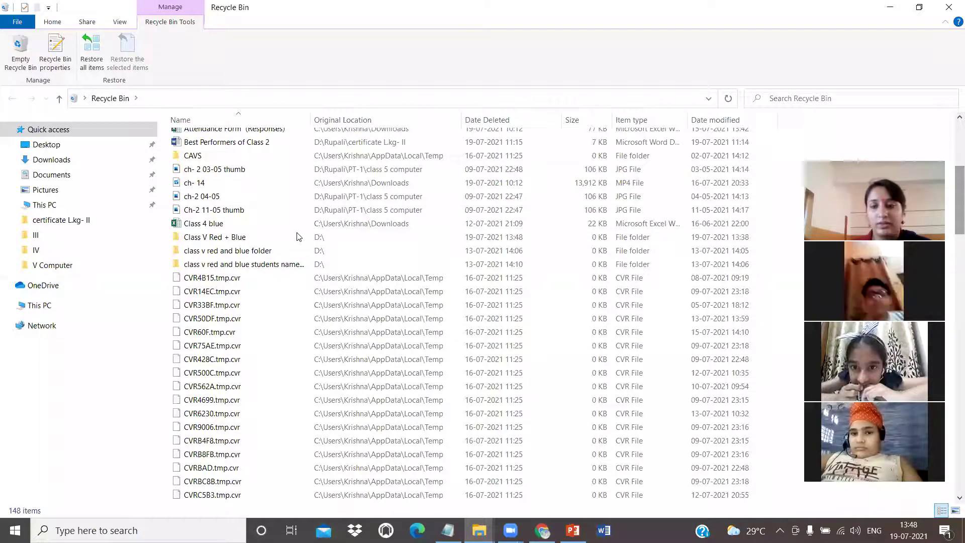
left_click(212, 239)
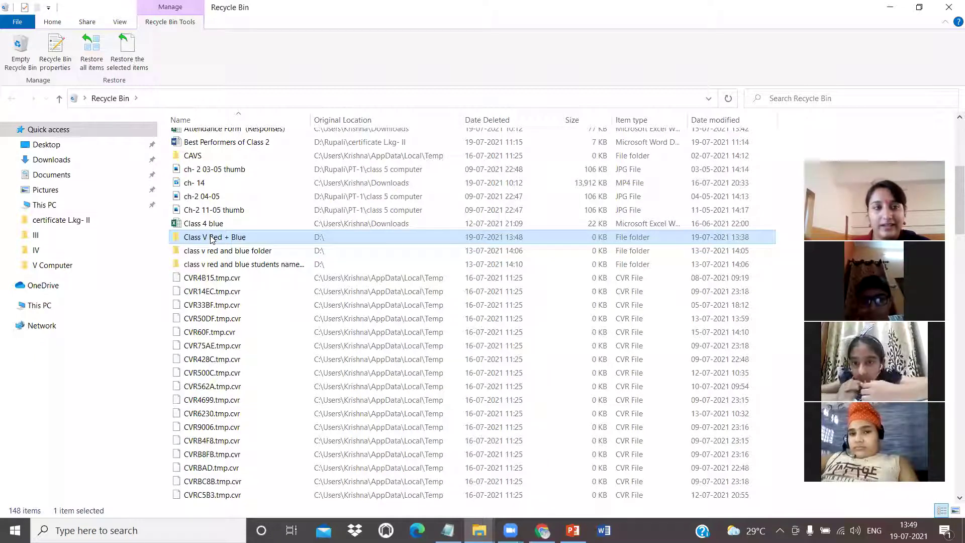
left_click(131, 62)
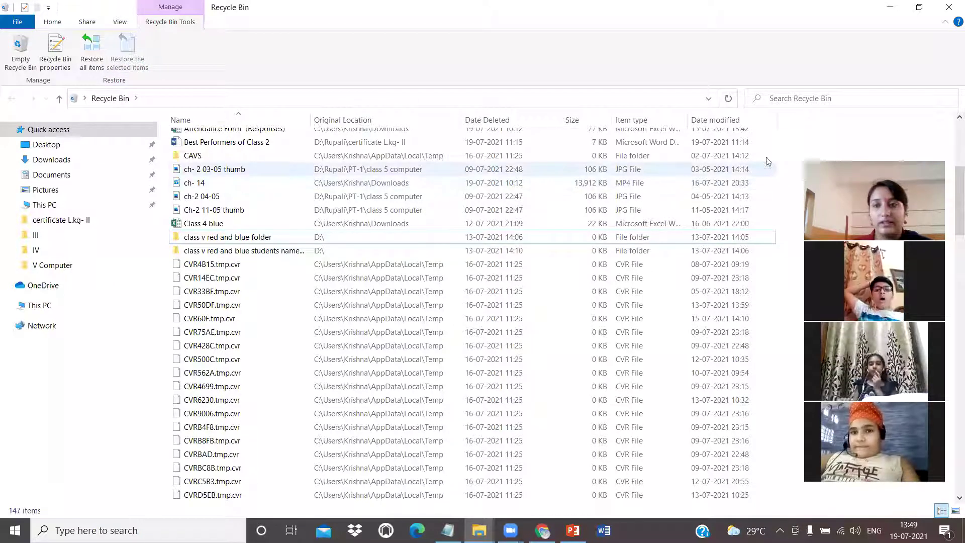
left_click(889, 6)
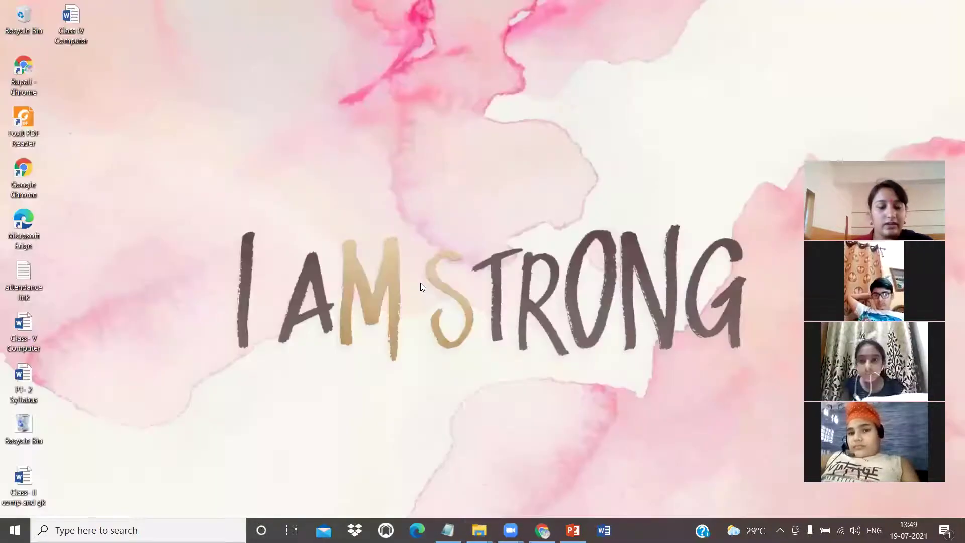
Open a new File Explorer window and browse to the New Volume (D:) drive to check the restored folder.
key("super+e")
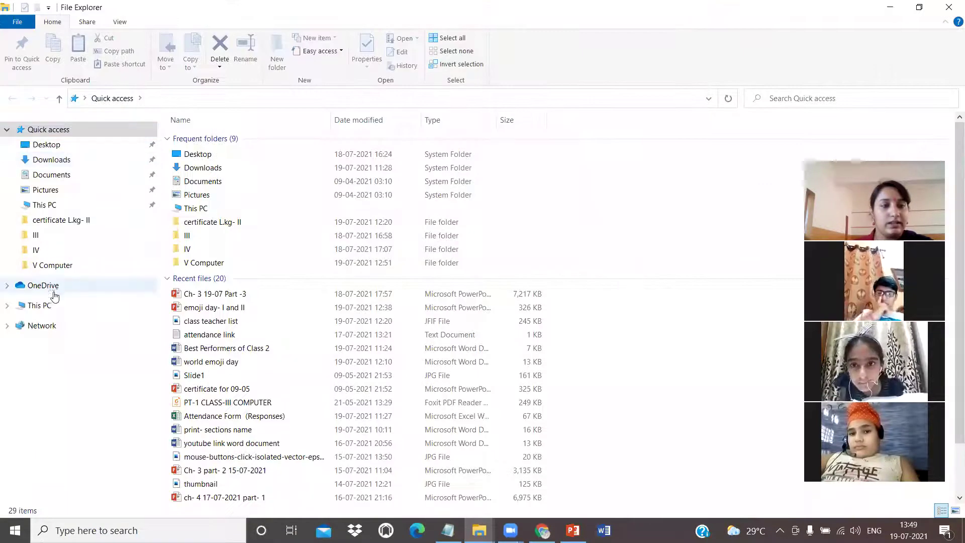
left_click(41, 305)
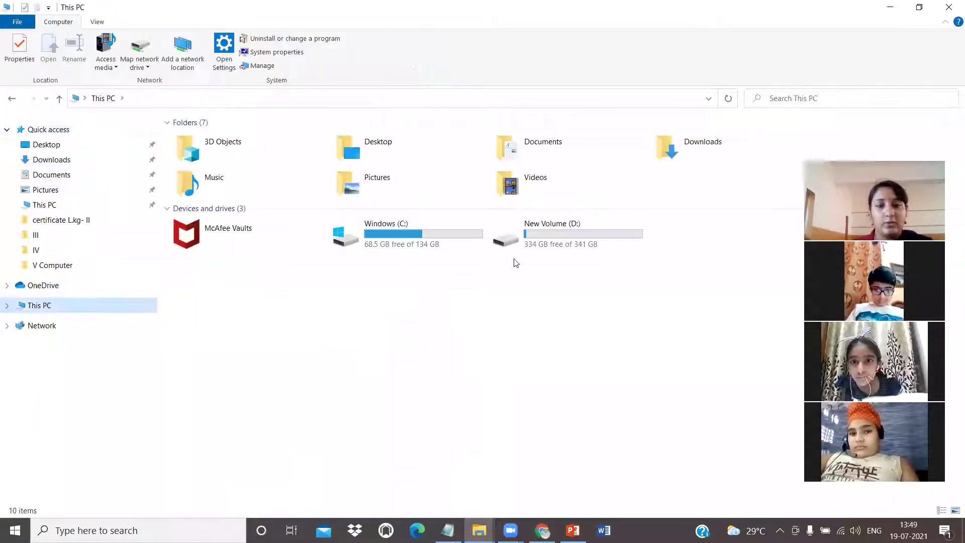
double_click(550, 246)
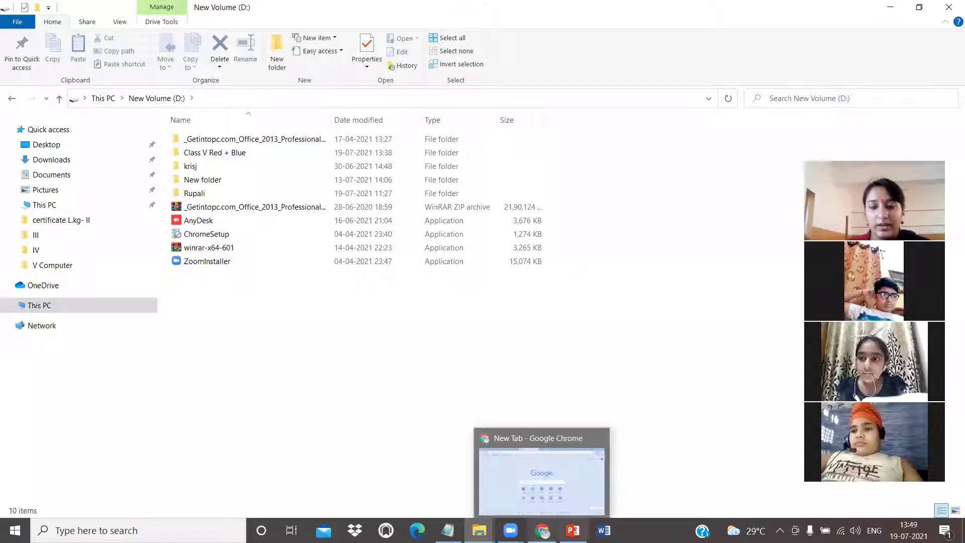
Switch to the PowerPoint slide show and advance to the slide about emptying the Recycle Bin.
mouse_move(573, 531)
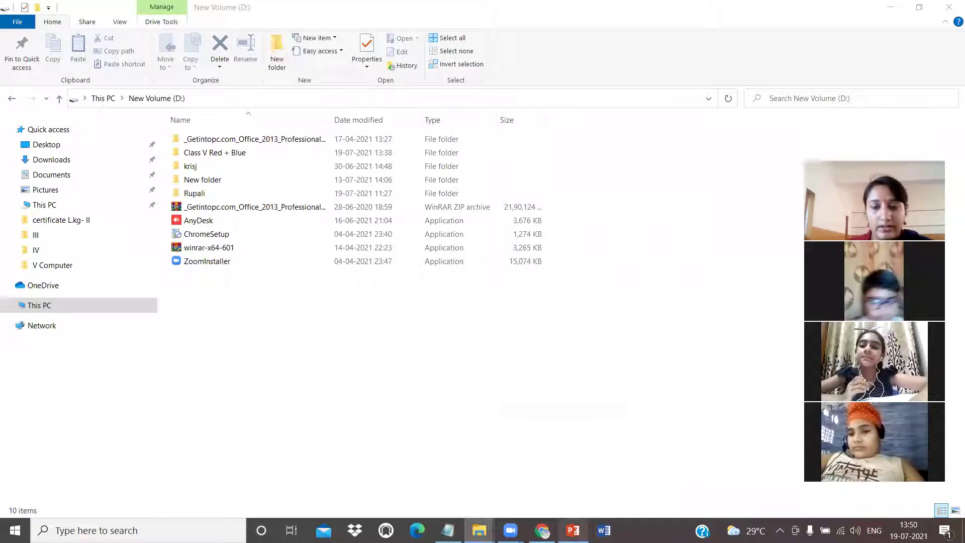
left_click(574, 530)
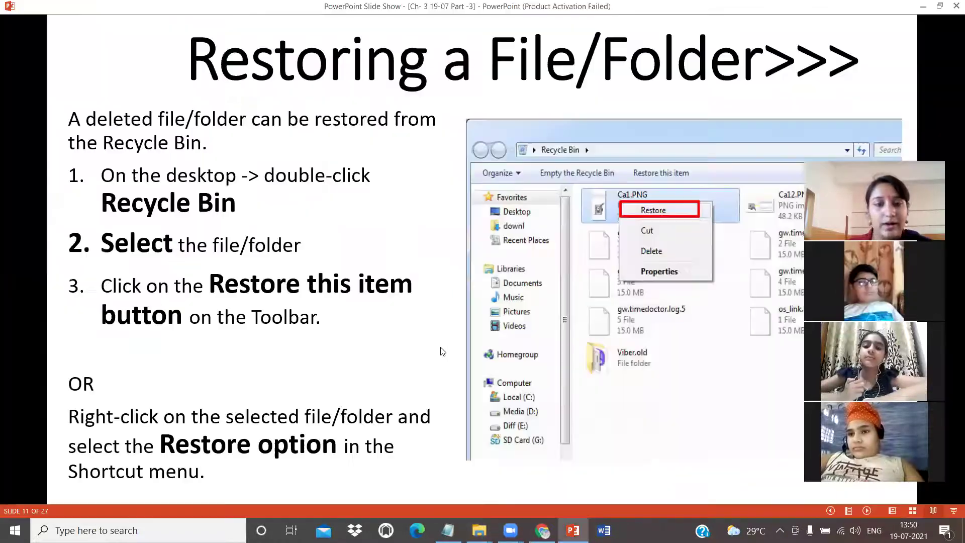
left_click(430, 347)
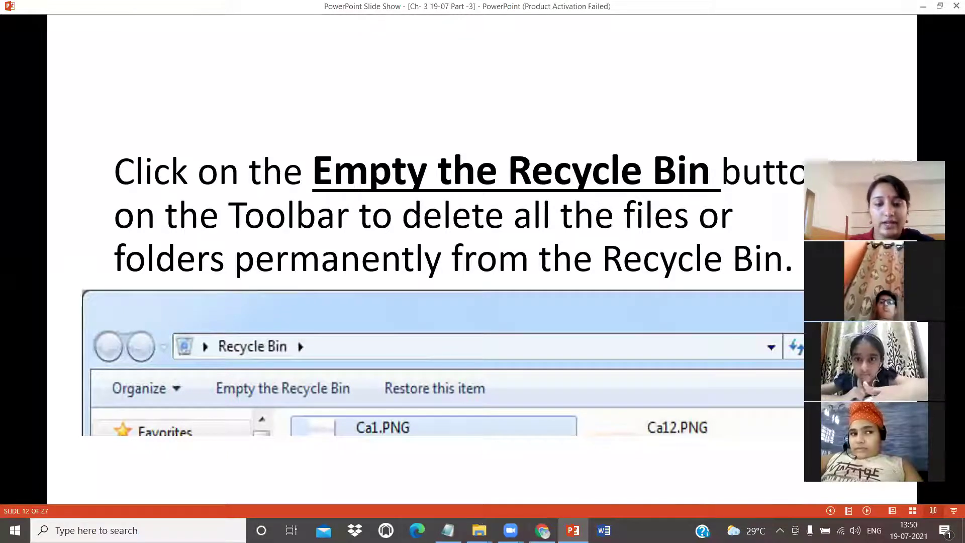
Switch to the Recycle Bin window and empty it, permanently deleting all of its items.
mouse_move(480, 530)
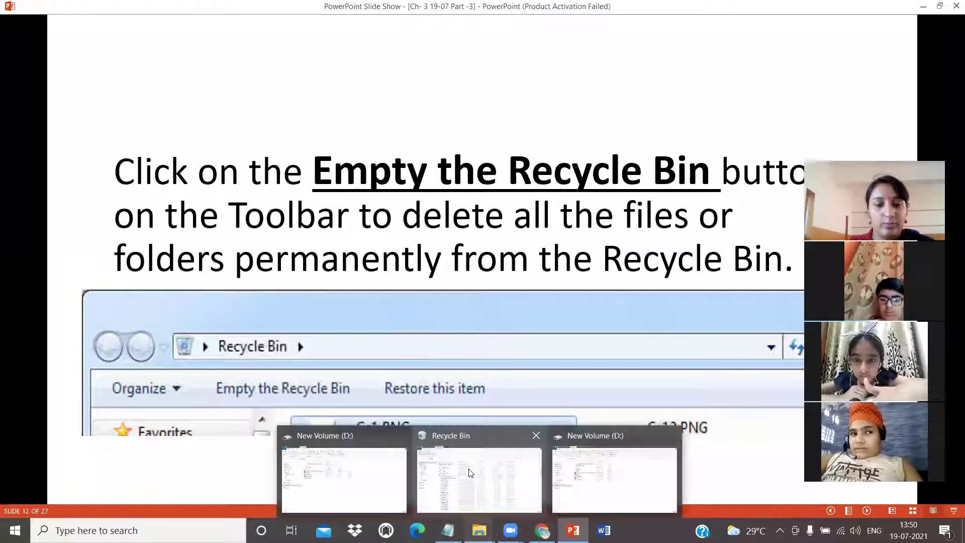
left_click(473, 463)
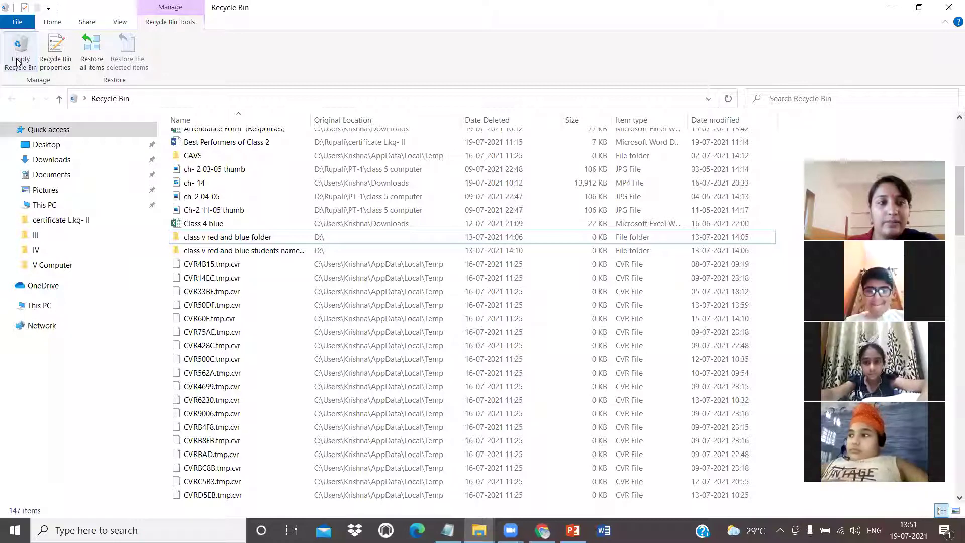
left_click(16, 61)
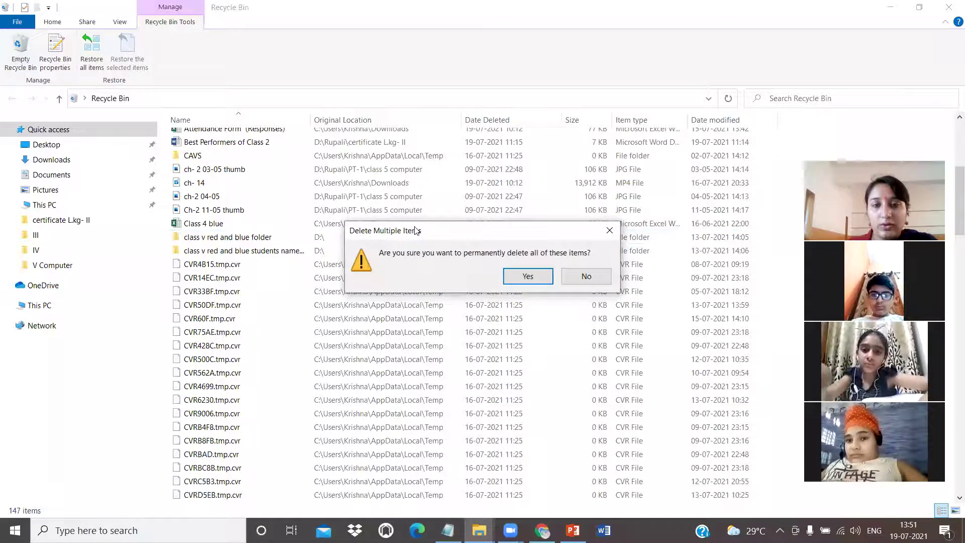
left_click_drag(415, 230, 368, 192)
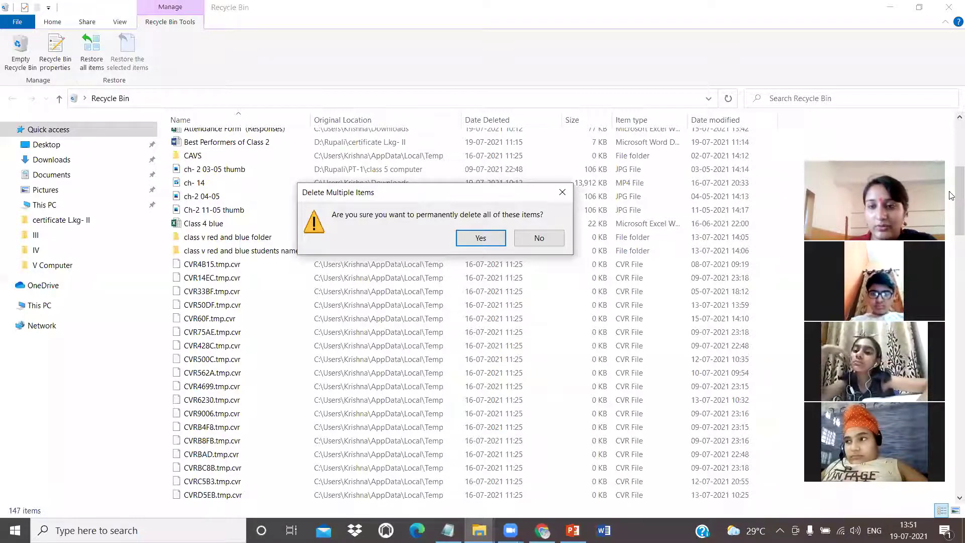
left_click(952, 218)
left_click(417, 197)
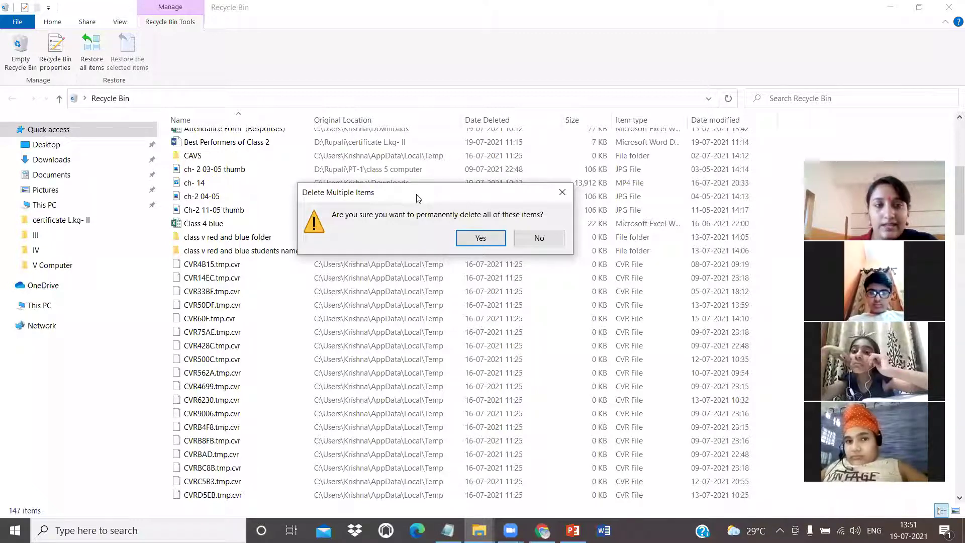
left_click(480, 238)
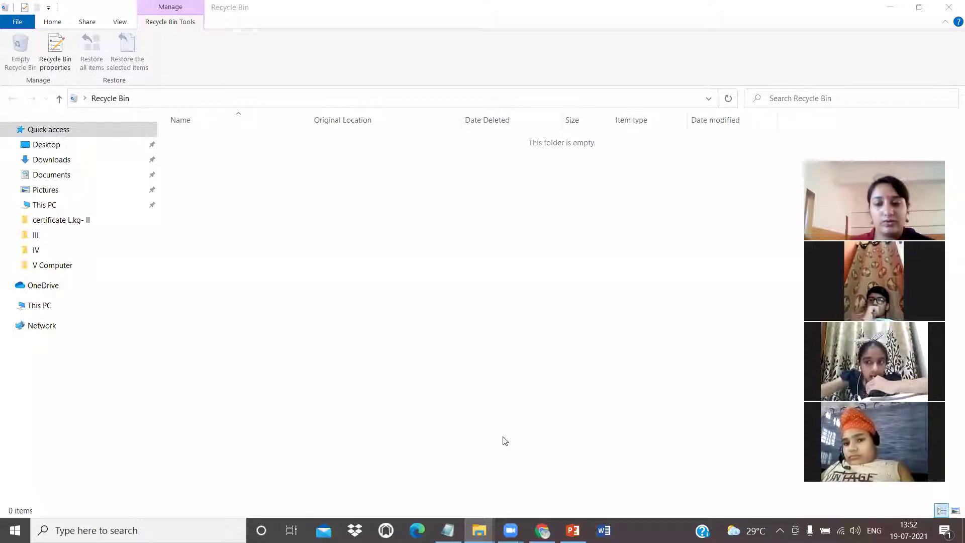
Switch to the PowerPoint slide show and advance to the Ava's Cool Tip slide about restoring all items.
left_click(573, 531)
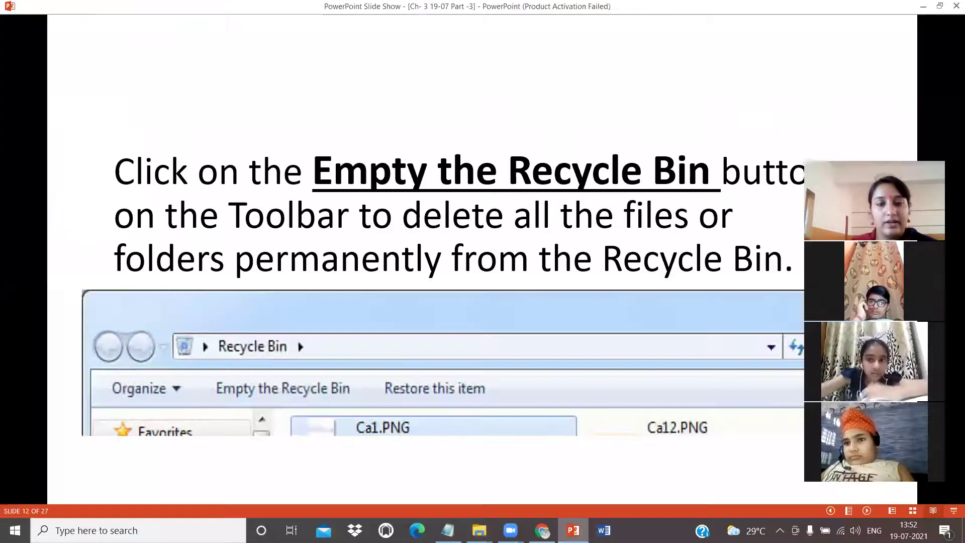
left_click(317, 320)
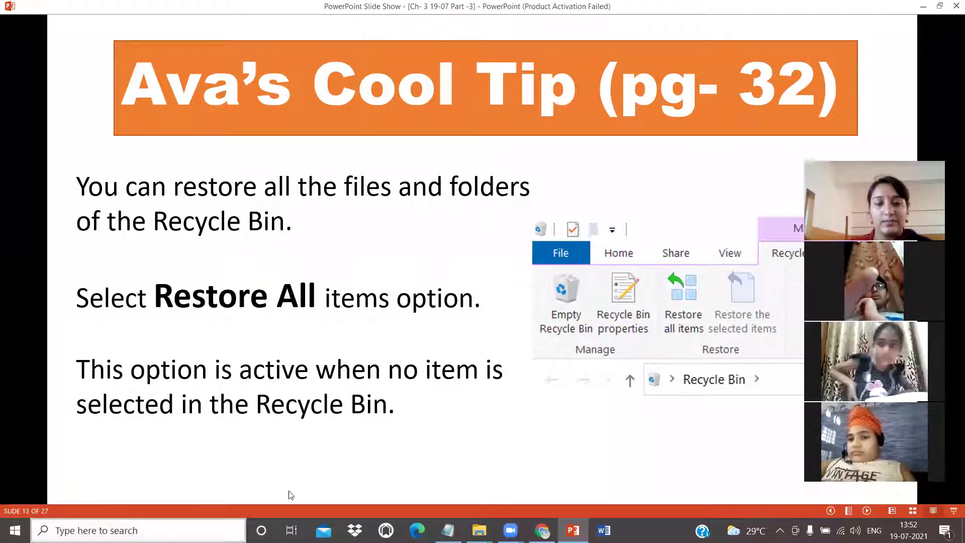
Return to the D: drive window and delete the "Class V Red + Blue" folder.
left_click(479, 530)
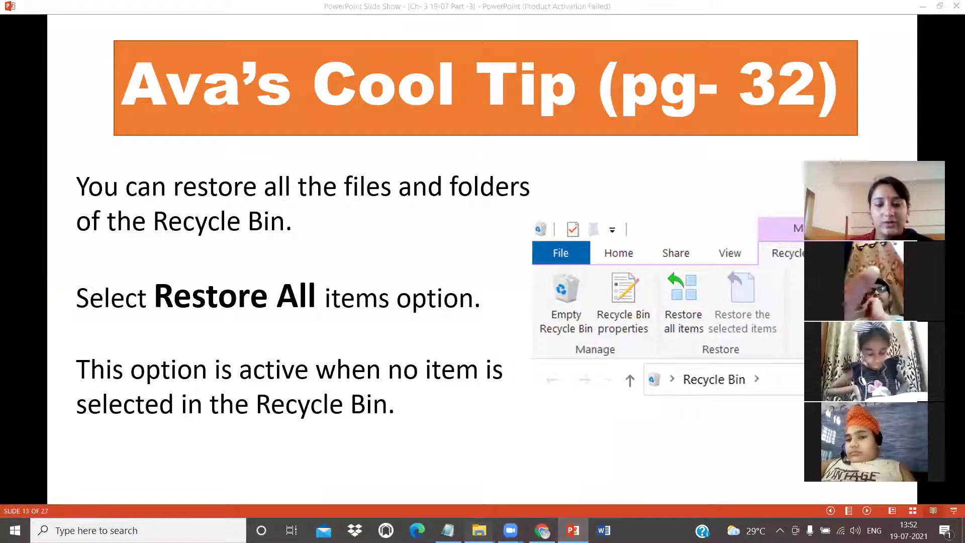
left_click(555, 476)
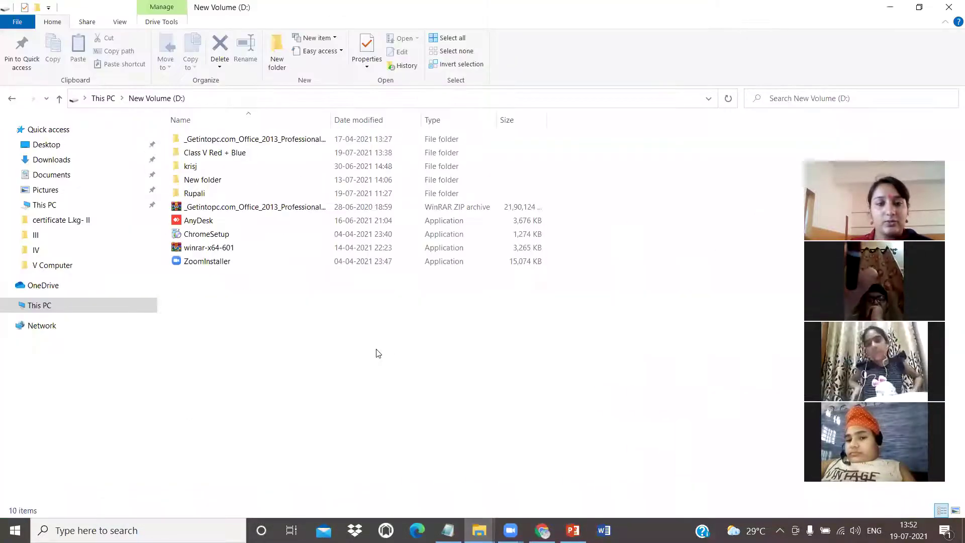
left_click(229, 156)
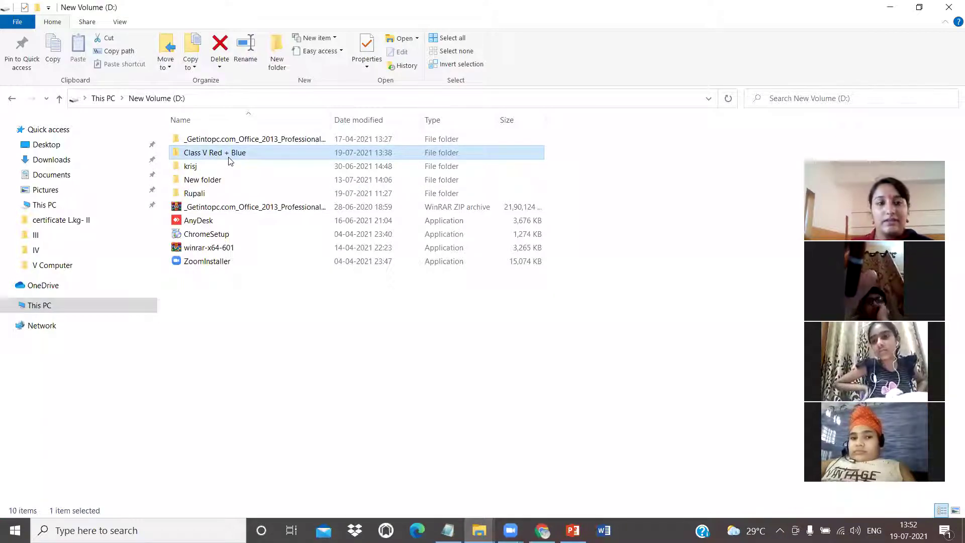
key("Delete")
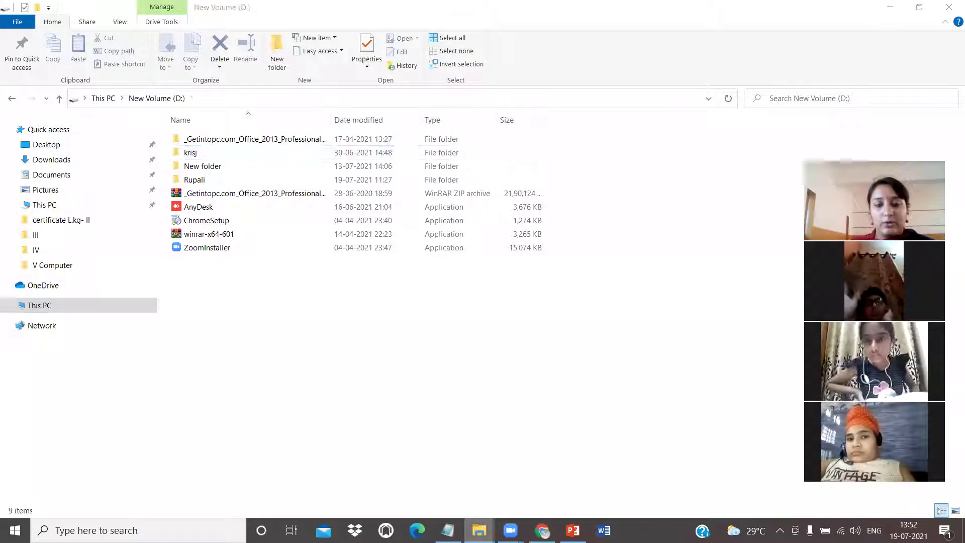
Switch to the Recycle Bin window and restore all of its items to their original location.
left_click(480, 530)
left_click(481, 489)
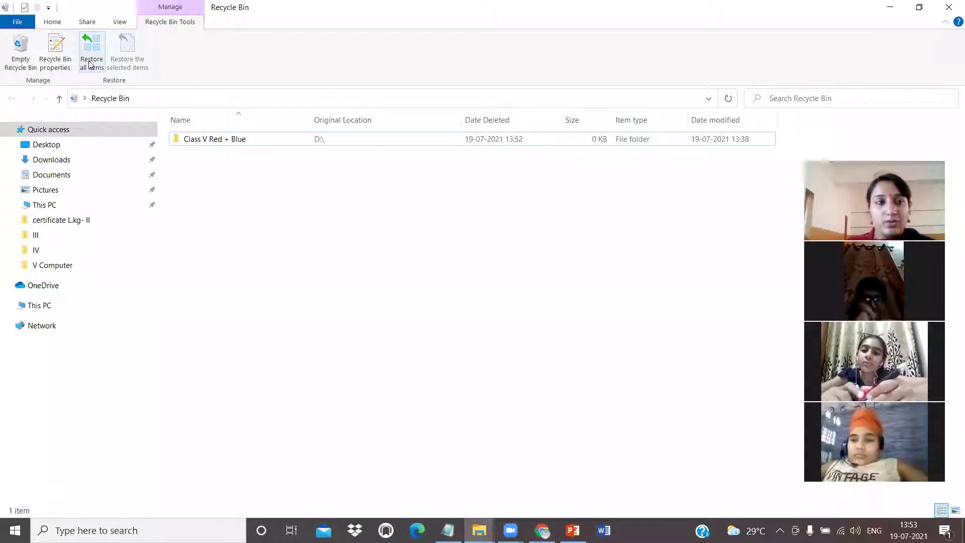
left_click(90, 64)
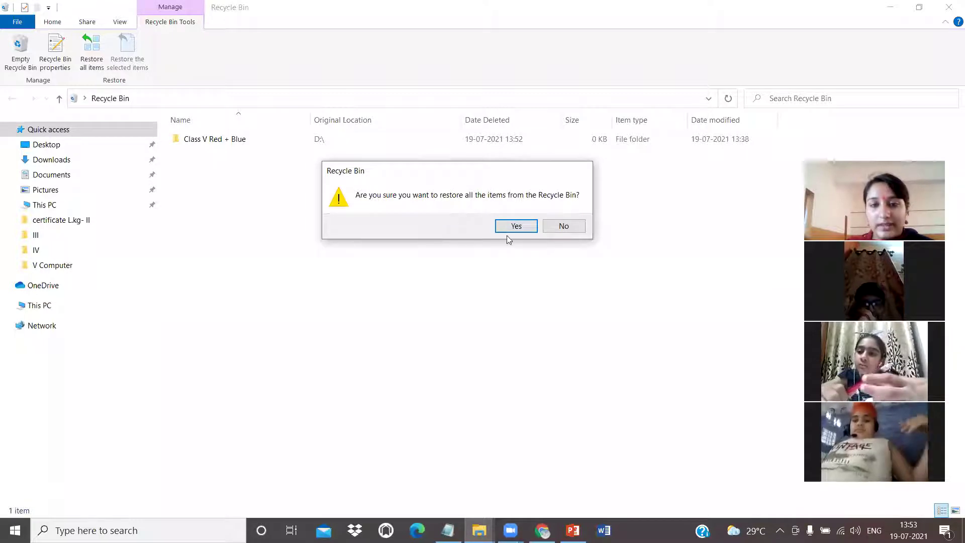
left_click(524, 226)
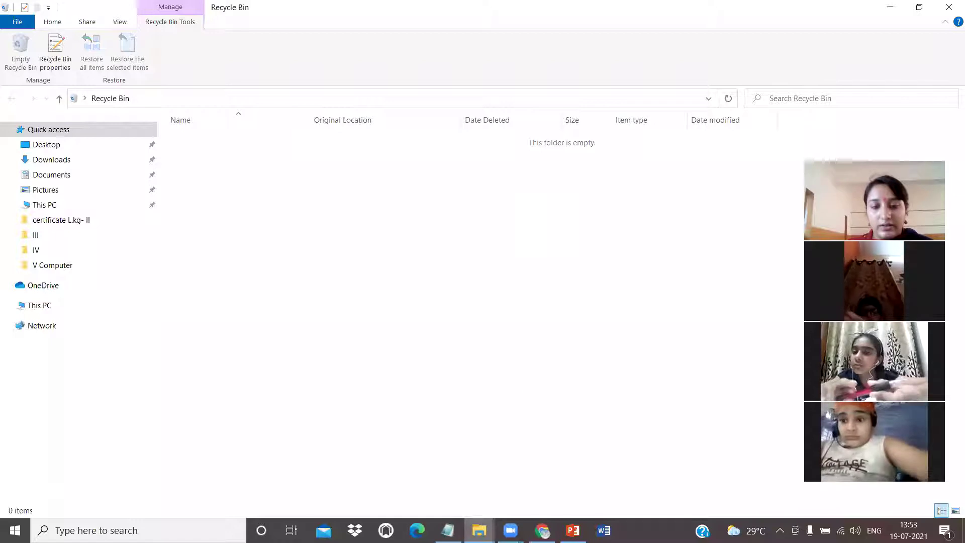
Return to the D: drive window and check for the restored "Class V Red + Blue" folder.
mouse_move(479, 528)
left_click(339, 487)
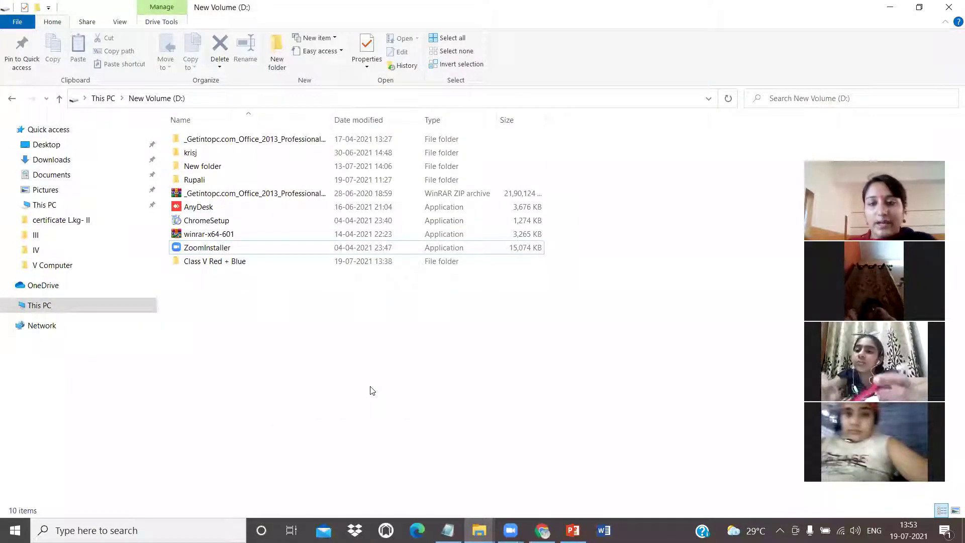
left_click(219, 266)
left_click(360, 340)
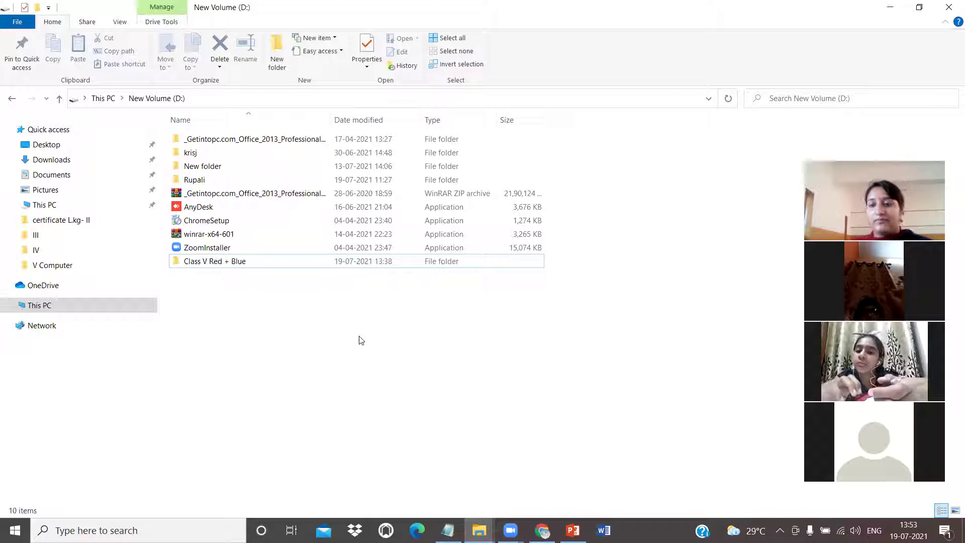
Switch to the PowerPoint slide show and advance to the quiz slide about permanently deleting a file or folder.
left_click(573, 530)
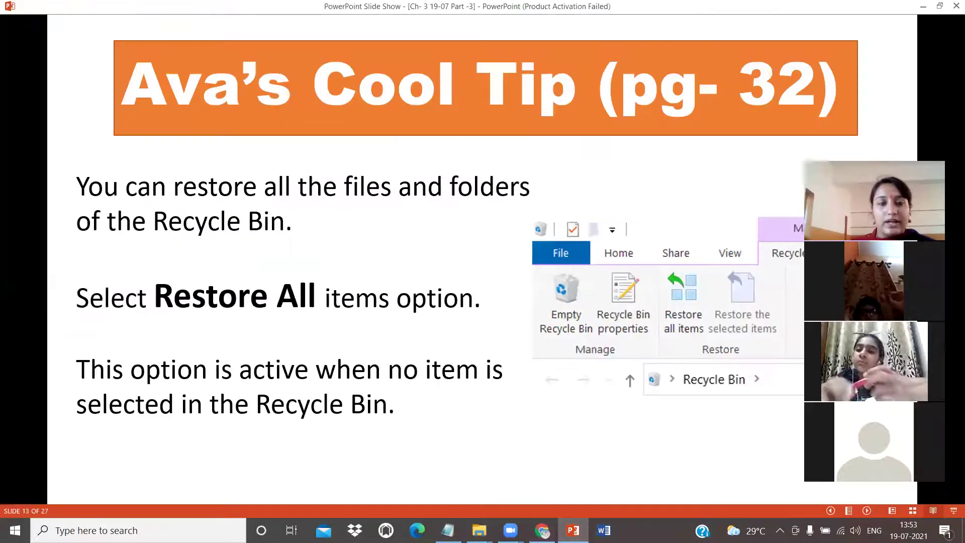
key("Right")
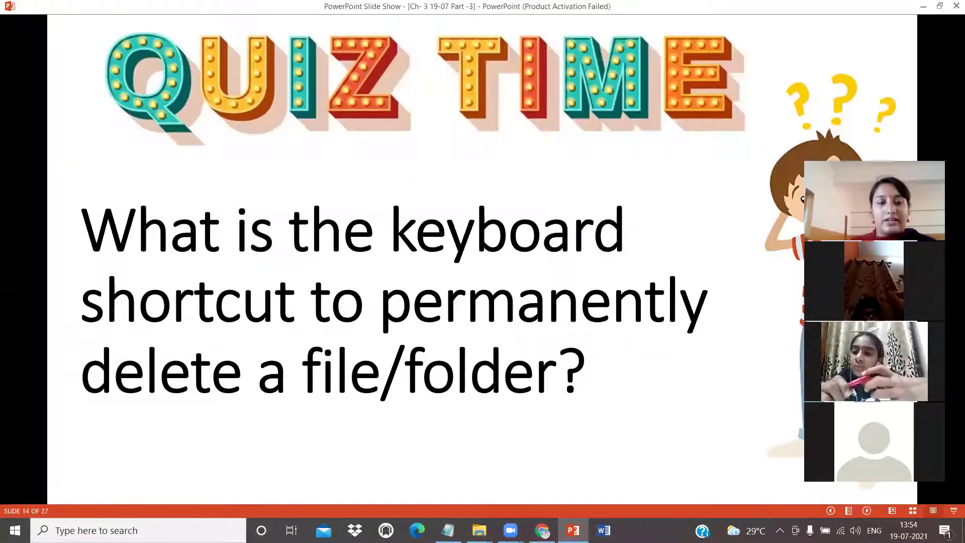